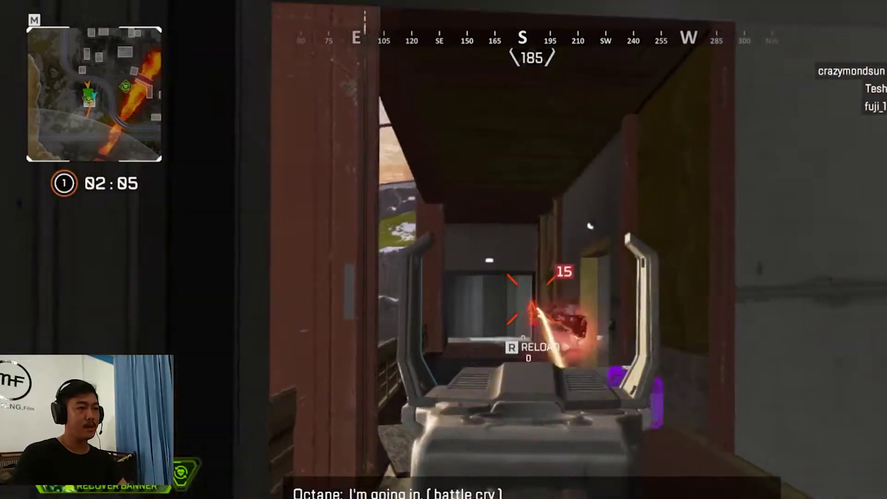
{"action": "key", "text": "r"}
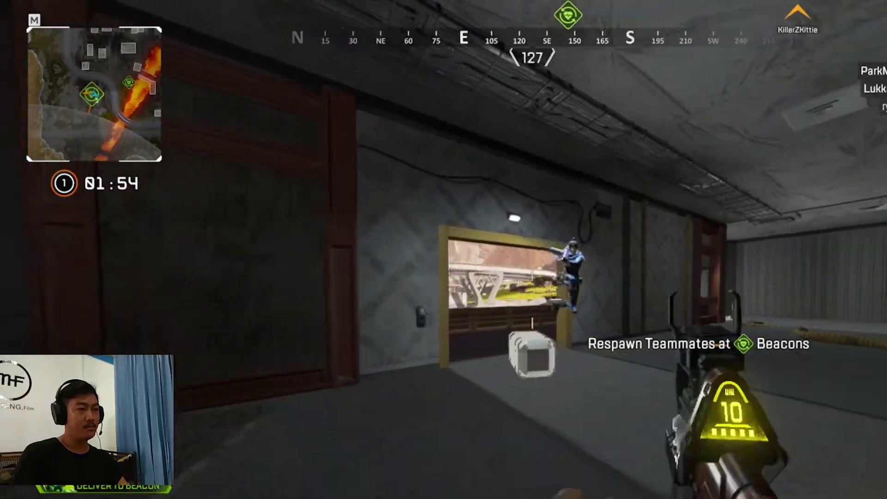
{"action": "left_click", "coordinate": [533, 323]}
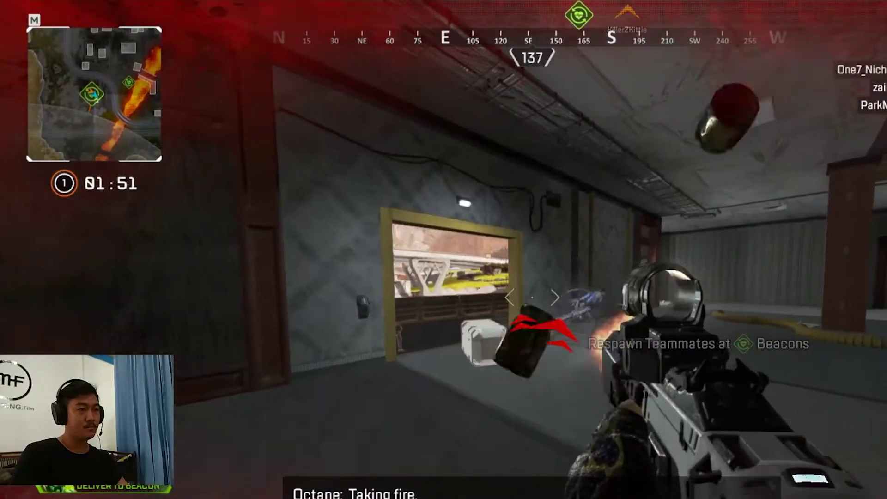
{"action": "key", "text": "r"}
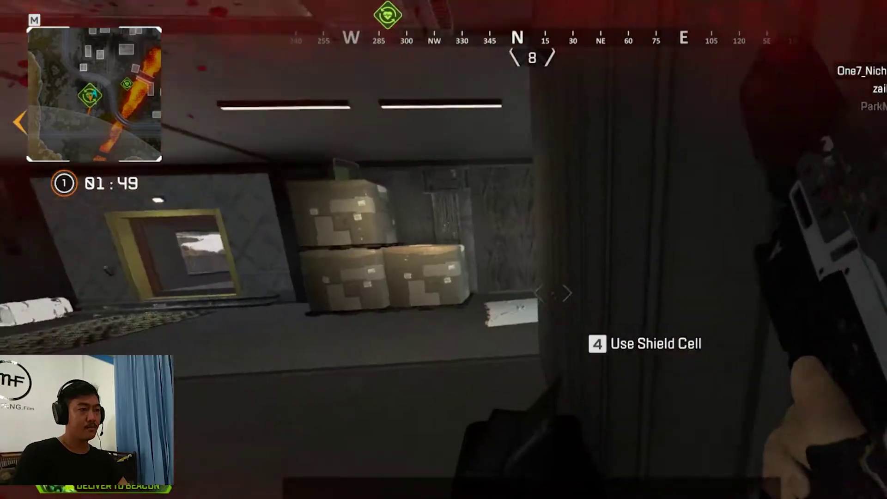
{"action": "key", "text": "q"}
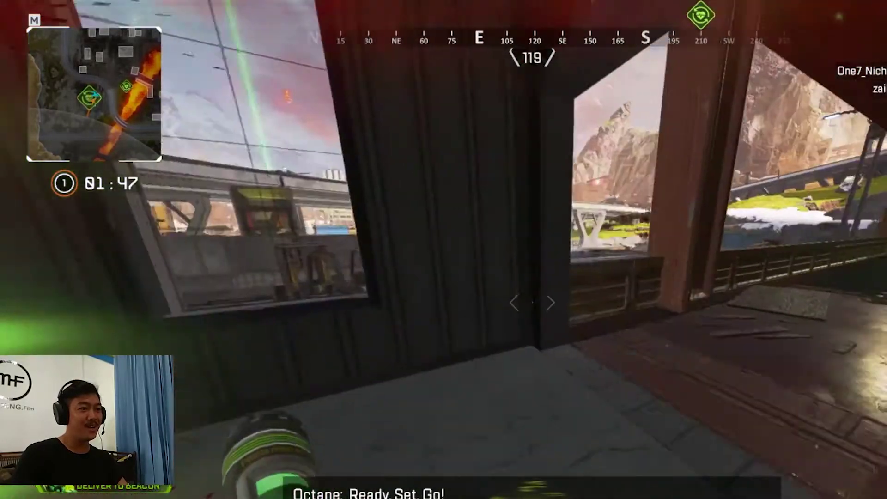
{"action": "key", "text": "4"}
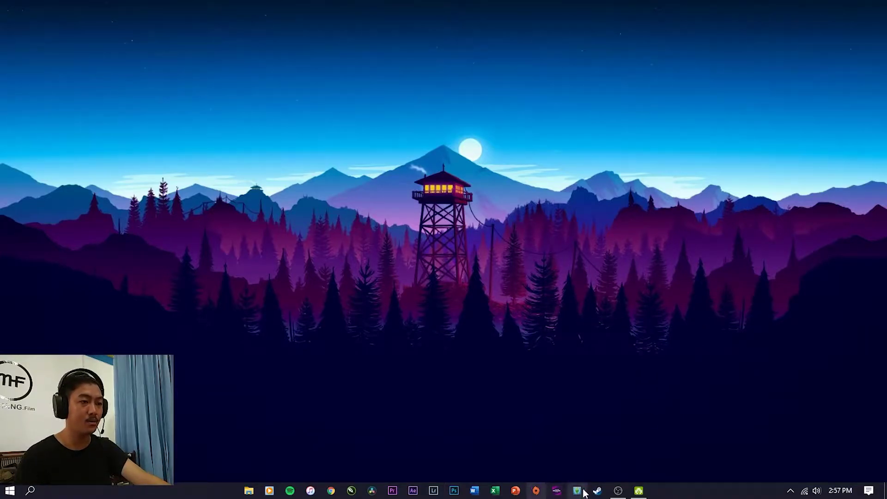
Step: Bring up the OBS and DroidCam Client windows and arrange them side by side on the desktop
{"action": "left_click", "coordinate": [620, 491]}
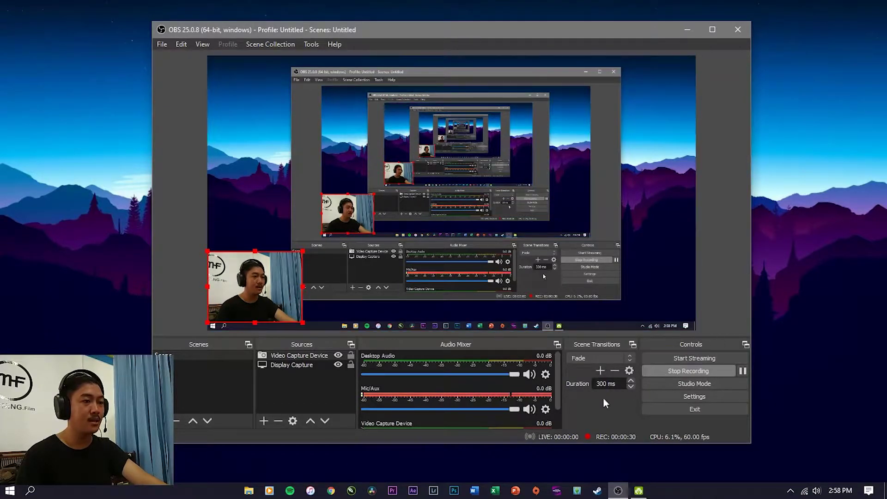
{"action": "left_click", "coordinate": [639, 491]}
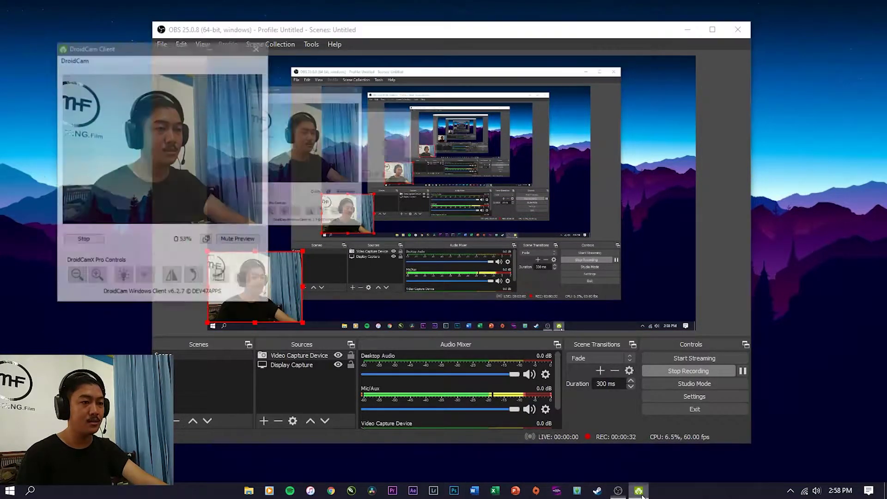
{"action": "left_click_drag", "start_coordinate": [91, 7], "coordinate": [212, 23]}
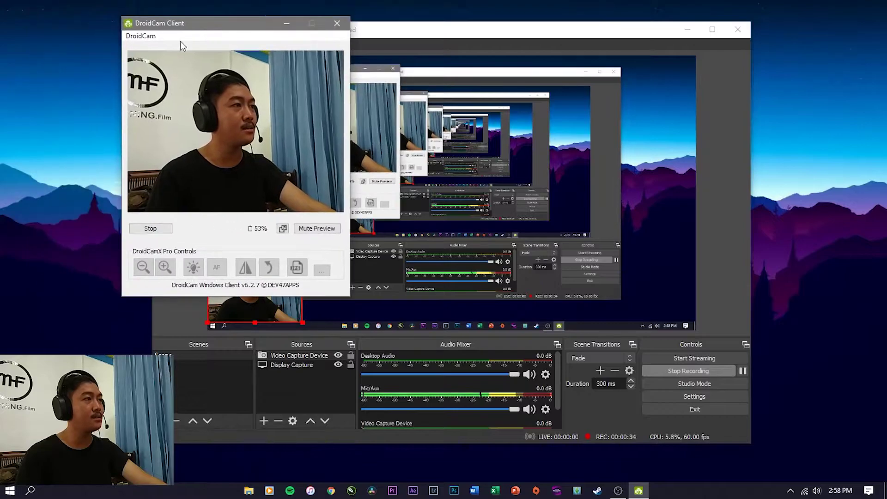
{"action": "left_click_drag", "start_coordinate": [205, 26], "coordinate": [735, 49]}
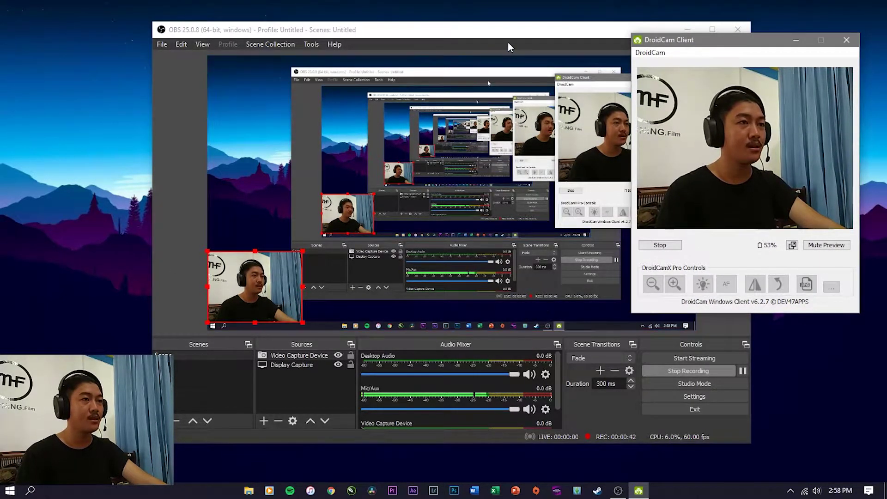
{"action": "left_click_drag", "start_coordinate": [504, 35], "coordinate": [405, 44]}
{"action": "left_click", "coordinate": [740, 55]}
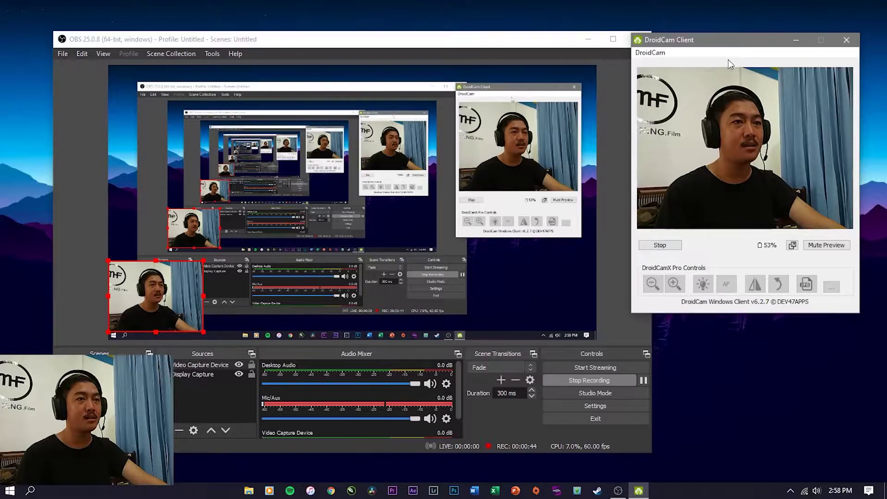
{"action": "left_click_drag", "start_coordinate": [712, 44], "coordinate": [721, 70]}
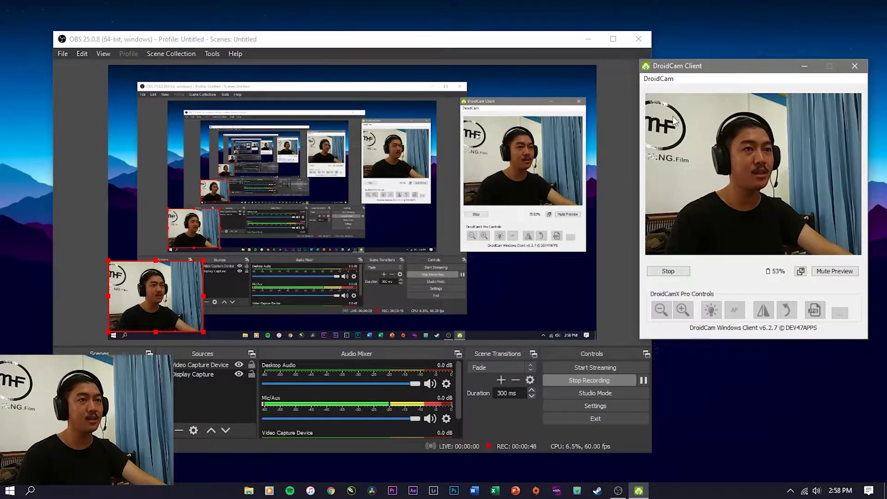
{"action": "mouse_move", "coordinate": [720, 71]}
{"action": "left_mouse_down"}
{"action": "mouse_move", "coordinate": [697, 71]}
{"action": "mouse_move", "coordinate": [691, 105]}
{"action": "mouse_move", "coordinate": [711, 73]}
{"action": "left_mouse_up"}
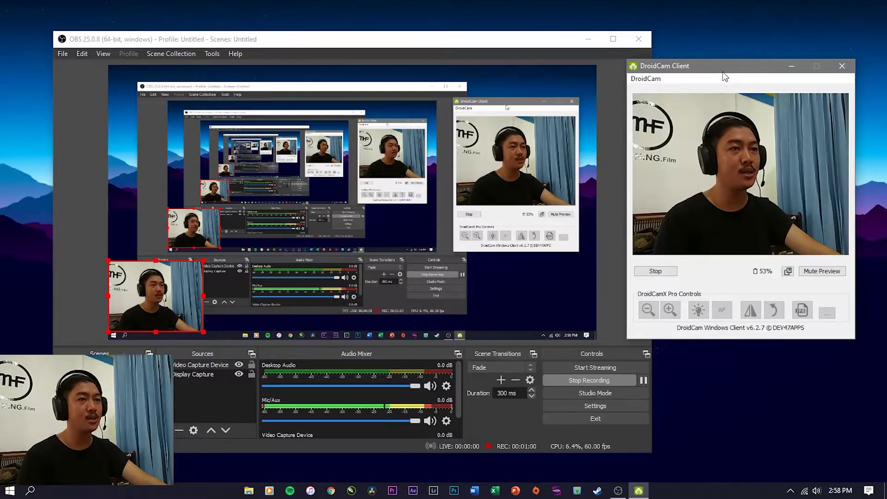
{"action": "left_click_drag", "start_coordinate": [723, 72], "coordinate": [726, 114]}
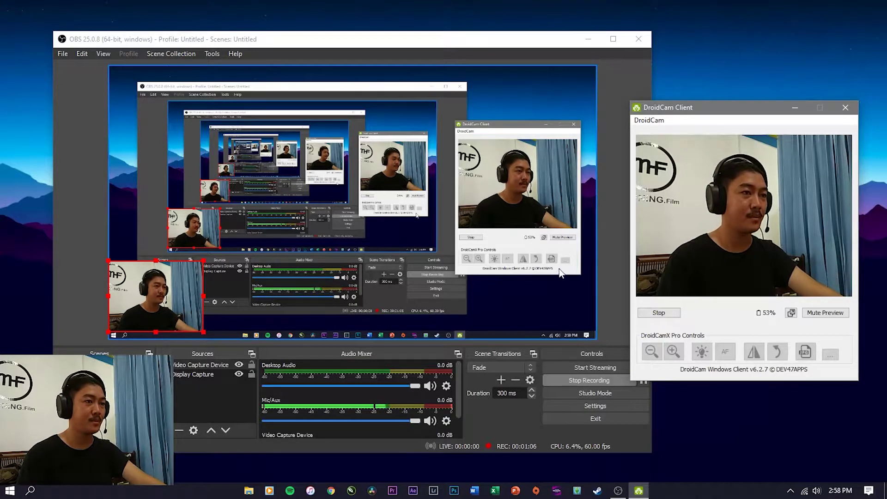
{"action": "left_click_drag", "start_coordinate": [716, 114], "coordinate": [714, 93]}
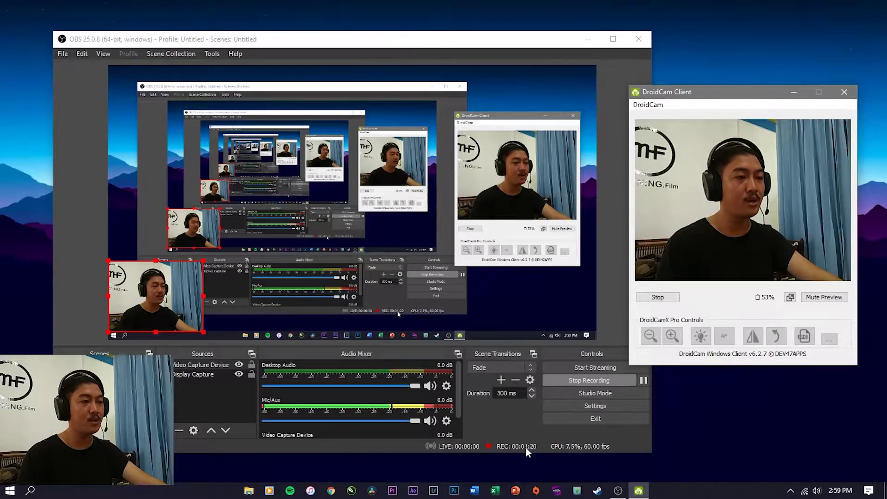
{"action": "left_click_drag", "start_coordinate": [692, 95], "coordinate": [655, 90]}
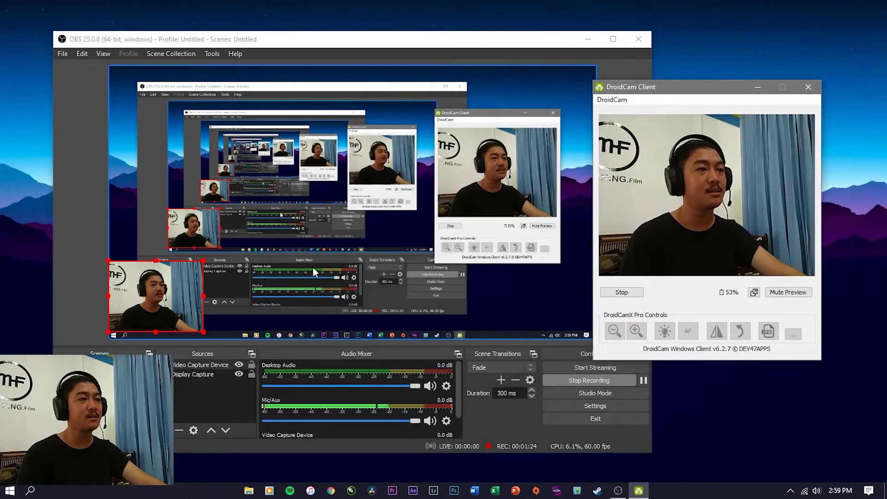
Step: Switch to Chrome, search the web for "obs studio" and open the official obsproject.com site
{"action": "left_click", "coordinate": [330, 491]}
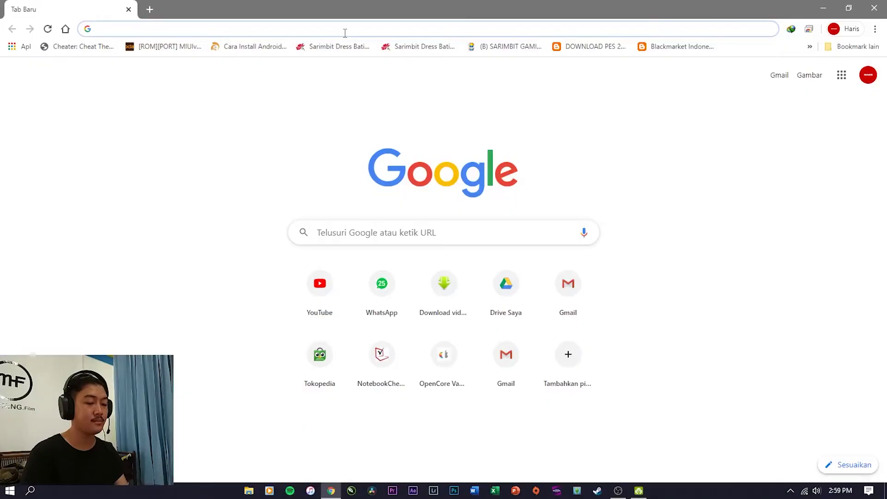
{"action": "type", "text": "obs studio"}
{"action": "key", "text": "Return"}
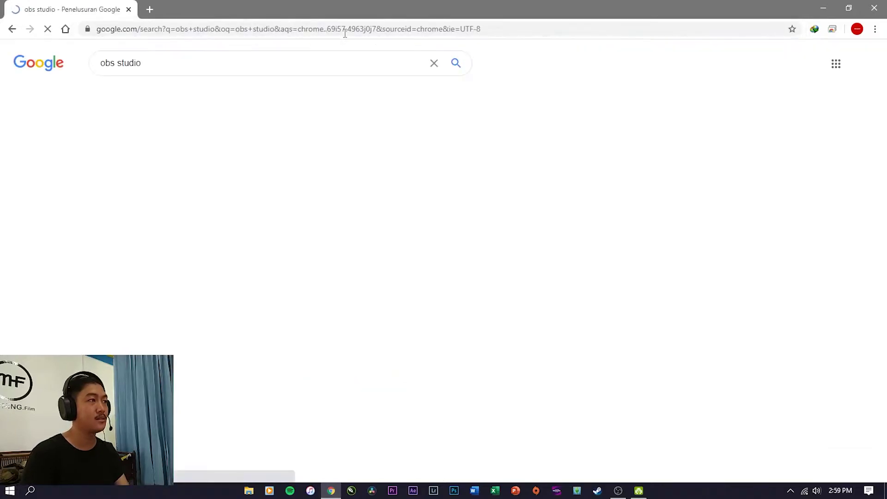
{"action": "left_click", "coordinate": [232, 156]}
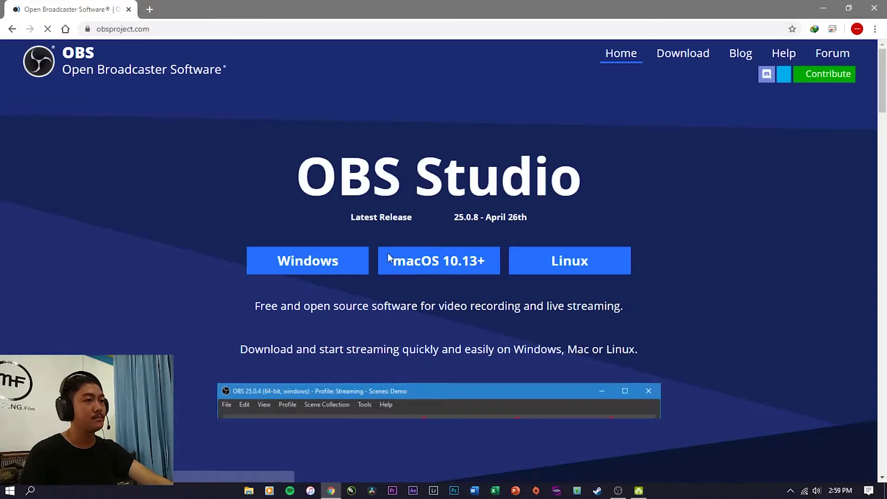
Step: Request the Windows installer download of OBS Studio, cancel it and close the OBS welcome page
{"action": "left_click", "coordinate": [353, 256]}
{"action": "left_click", "coordinate": [416, 286]}
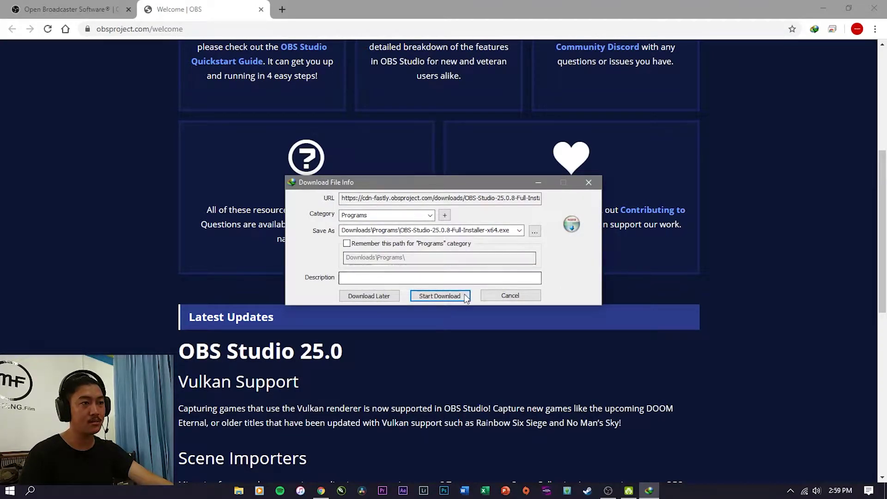
{"action": "left_click", "coordinate": [527, 296]}
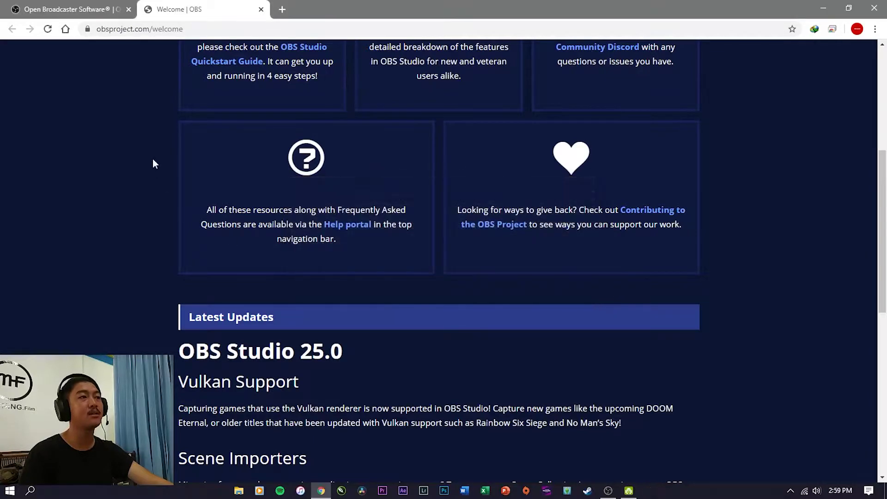
{"action": "left_click", "coordinate": [261, 9]}
Step: Search the web for "droidcam", view the phone app and PC client downloads on the Dev47Apps site, and close the browser
{"action": "left_click", "coordinate": [257, 29]}
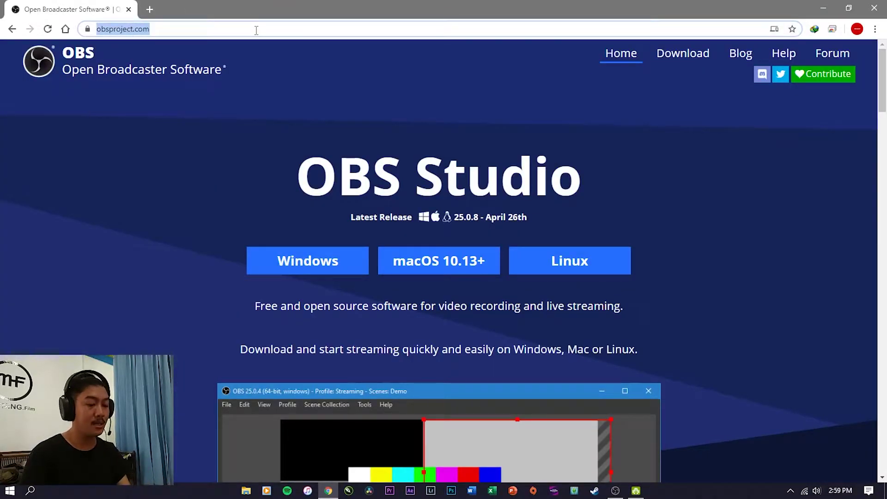
{"action": "type", "text": "droid"}
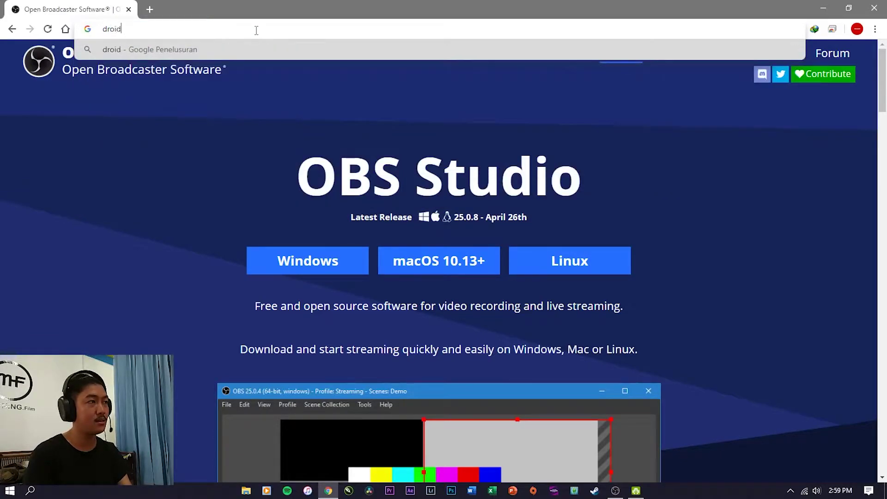
{"action": "type", "text": "cam"}
{"action": "key", "text": "Return"}
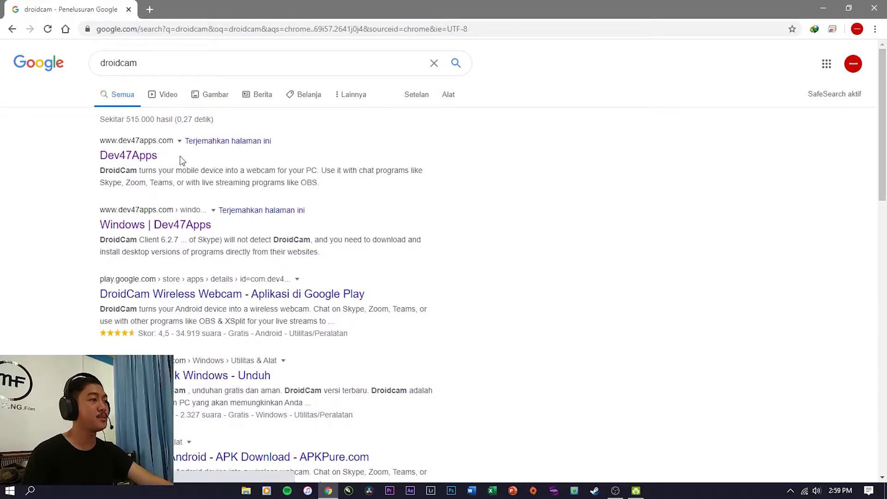
{"action": "left_click", "coordinate": [148, 158]}
{"action": "scroll", "coordinate": [274, 143], "scroll_direction": "down", "scroll_amount": 2}
{"action": "scroll", "coordinate": [343, 247], "scroll_direction": "up", "scroll_amount": 2}
{"action": "scroll", "coordinate": [305, 280], "scroll_direction": "down", "scroll_amount": 2}
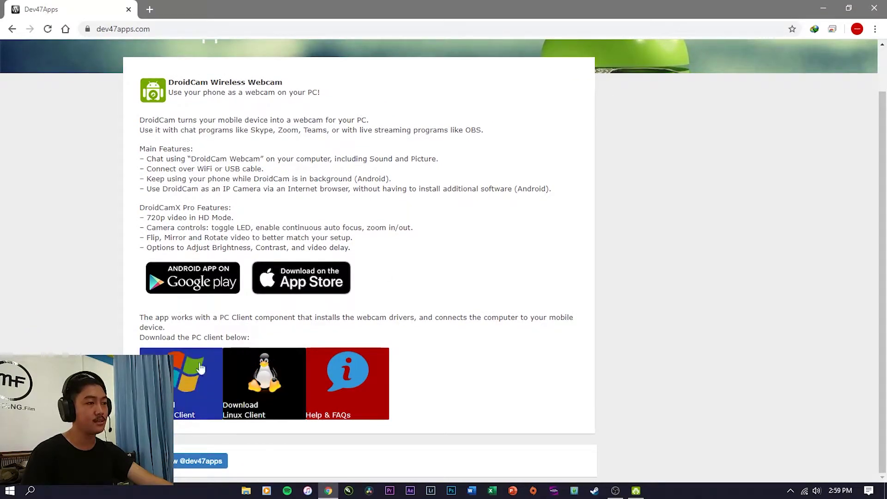
{"action": "left_click", "coordinate": [875, 6]}
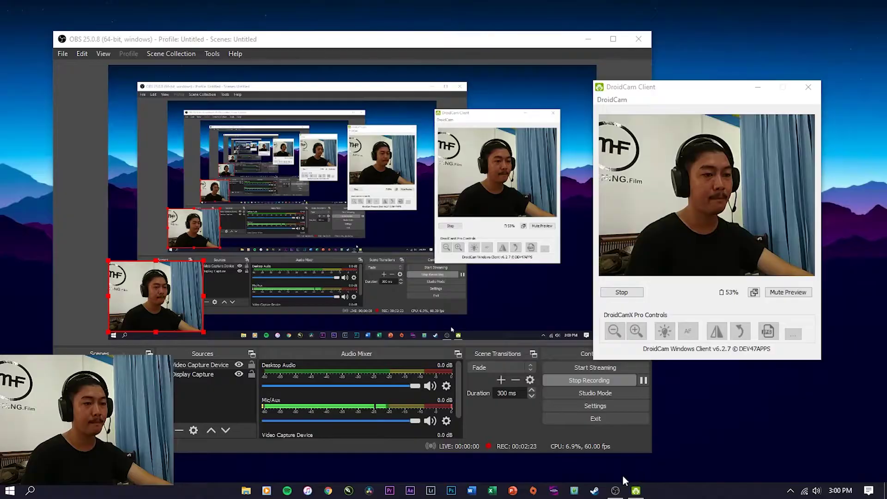
Step: Close the running DroidCam Client and launch it again
{"action": "left_click_drag", "start_coordinate": [673, 90], "coordinate": [654, 63]}
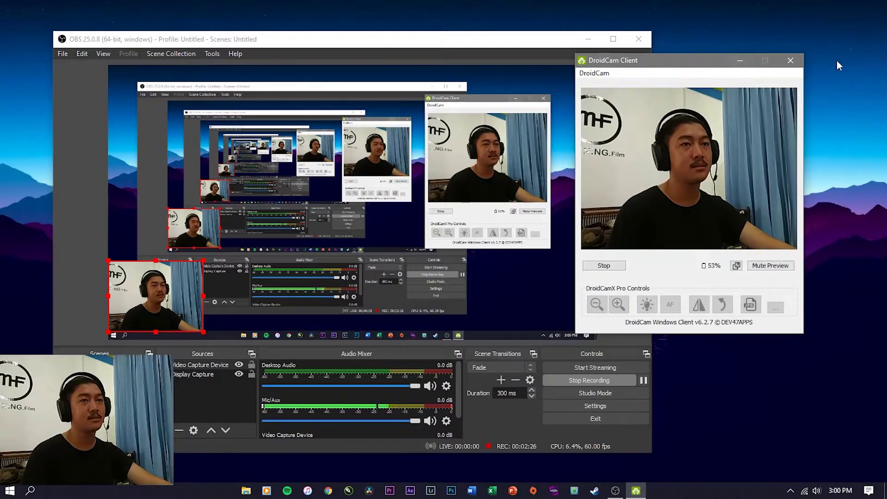
{"action": "left_click", "coordinate": [791, 61]}
{"action": "key", "text": "super"}
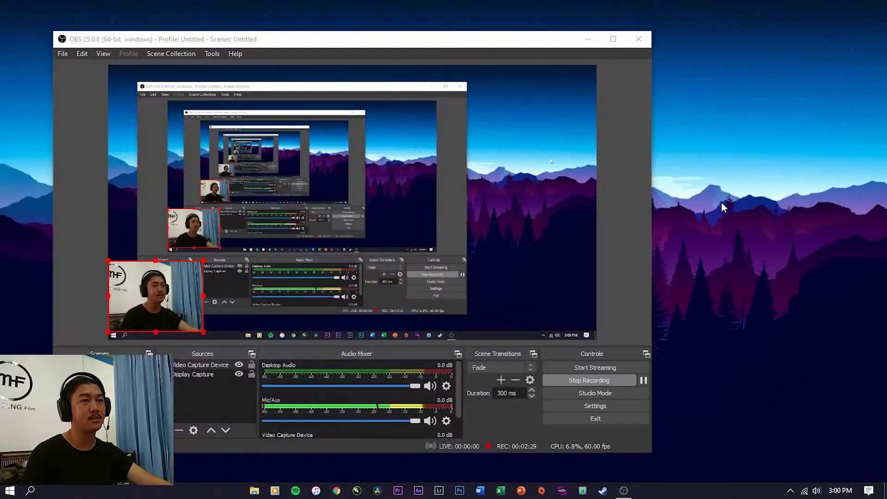
{"action": "left_click", "coordinate": [161, 300]}
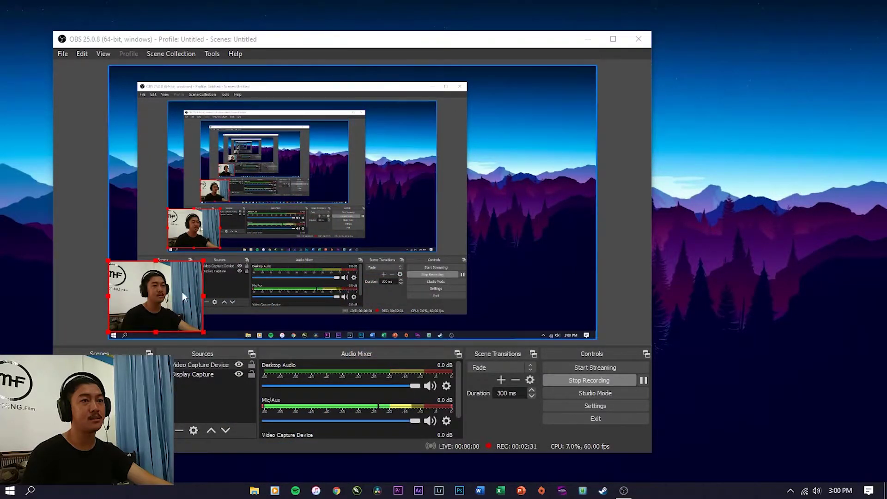
{"action": "key", "text": "super"}
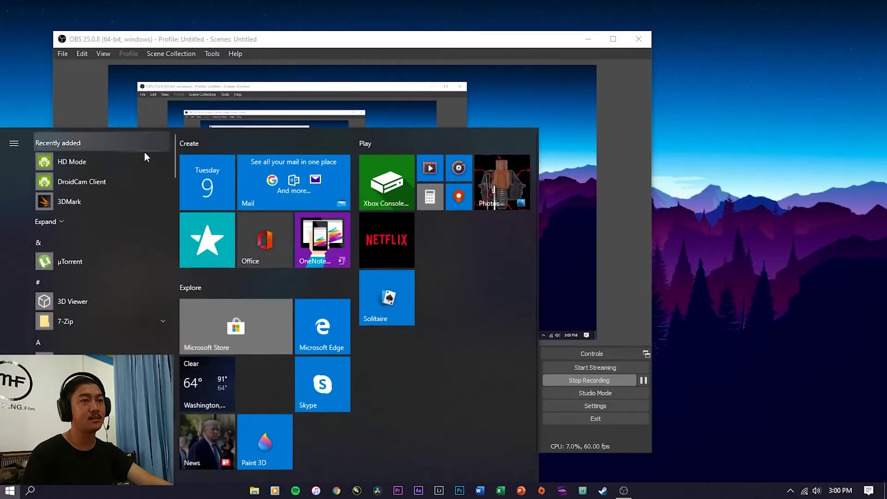
{"action": "left_click", "coordinate": [118, 178]}
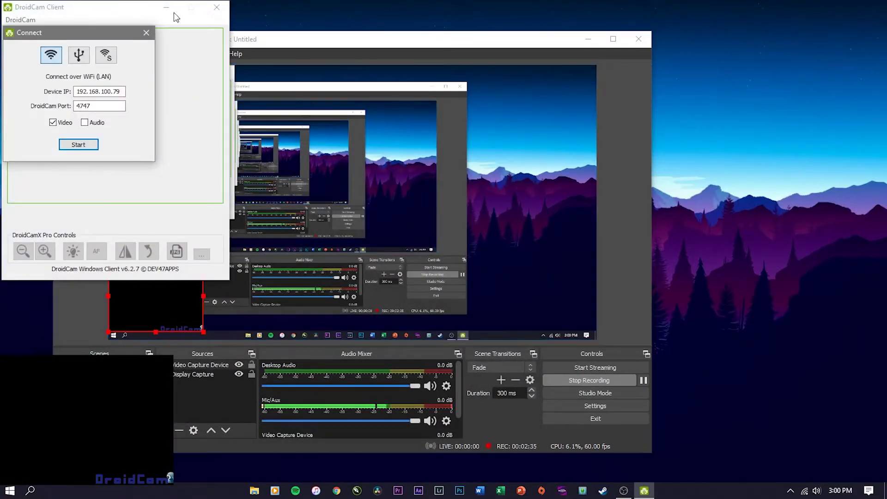
Step: Start the DroidCam connection over WiFi (LAN) with video only, and place the DroidCam Client window beside OBS
{"action": "left_click_drag", "start_coordinate": [97, 37], "coordinate": [359, 58]}
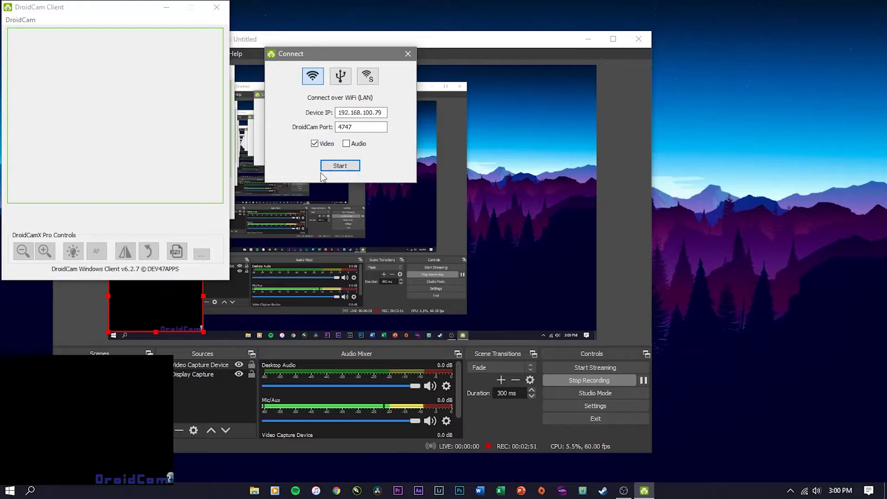
{"action": "left_click", "coordinate": [349, 167]}
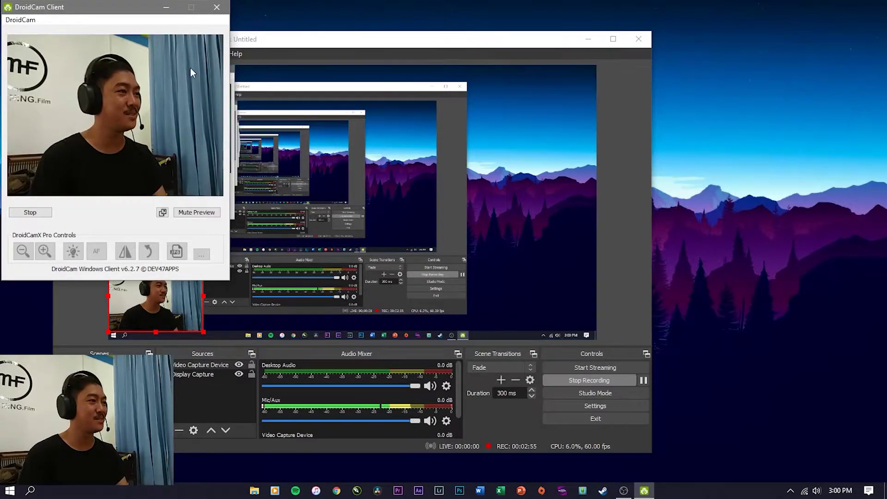
{"action": "left_click_drag", "start_coordinate": [77, 7], "coordinate": [665, 25]}
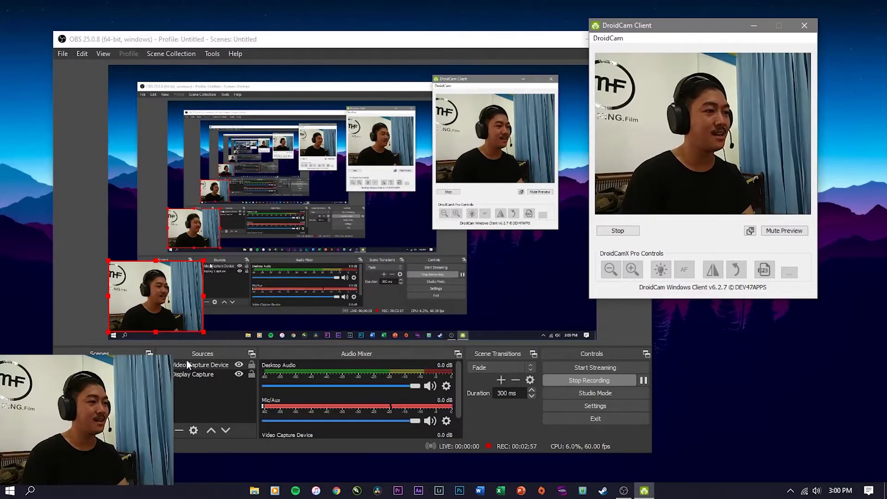
{"action": "left_click", "coordinate": [197, 374]}
{"action": "left_click", "coordinate": [199, 364]}
{"action": "right_click", "coordinate": [198, 364]}
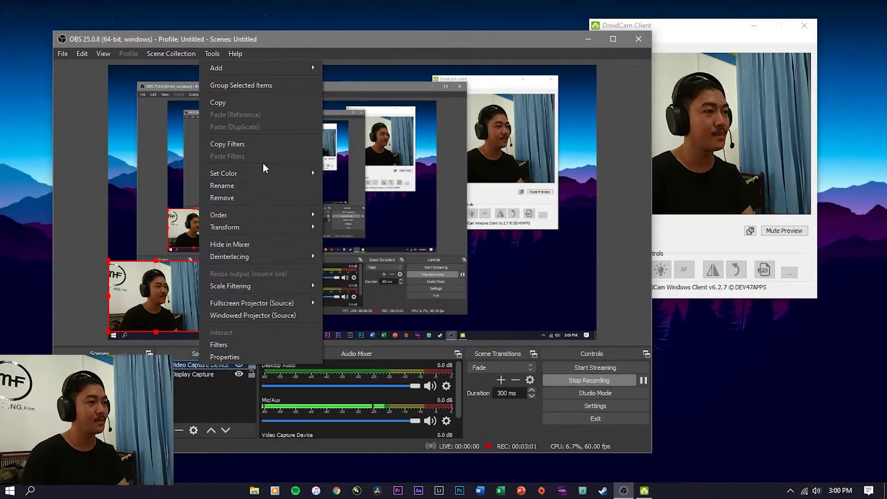
{"action": "left_click", "coordinate": [206, 375]}
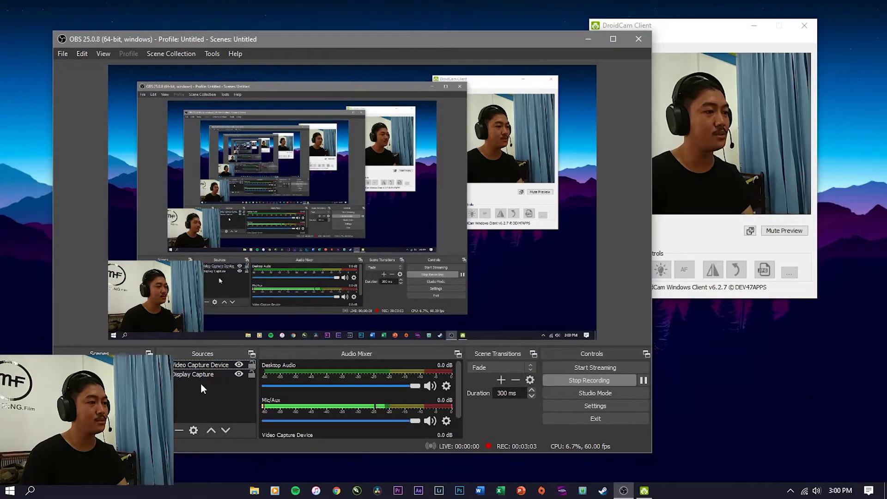
Step: Remove the existing sources and set up a new Display Capture source on Display 1: 1600x900 with Capture Cursor enabled
{"action": "left_click", "coordinate": [179, 431]}
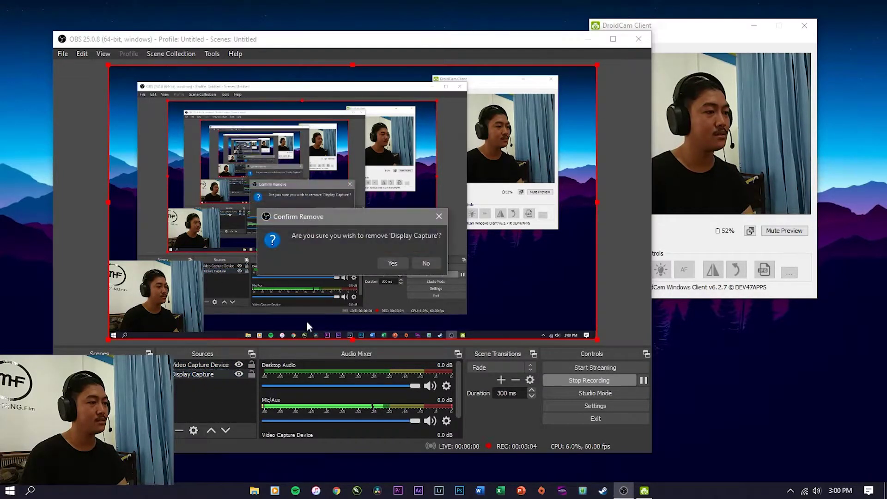
{"action": "left_click", "coordinate": [393, 264]}
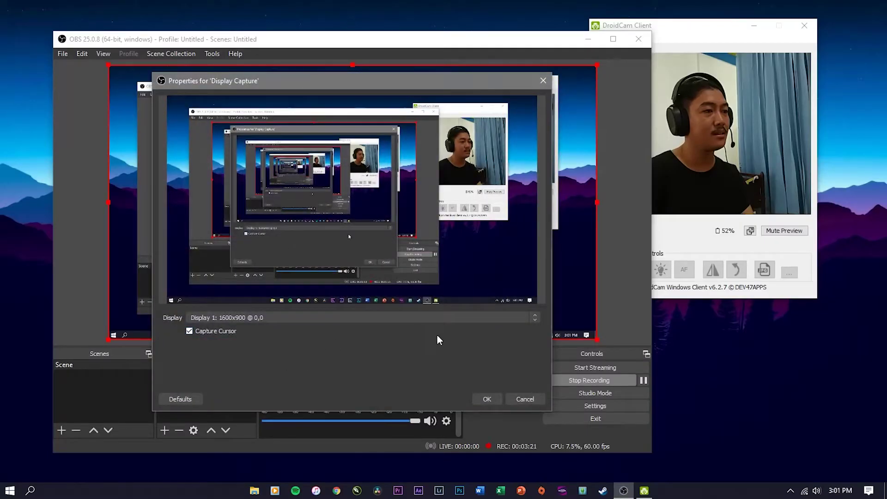
{"action": "left_click", "coordinate": [485, 397]}
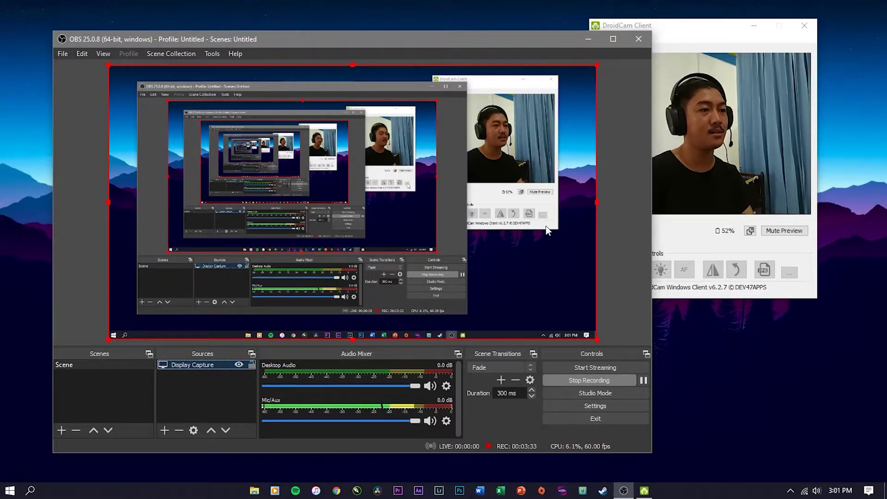
Step: Add a Video Capture Device source for the phone camera, then shrink it and place it in the canvas's lower-left corner
{"action": "right_click", "coordinate": [198, 390]}
{"action": "mouse_move", "coordinate": [238, 400]}
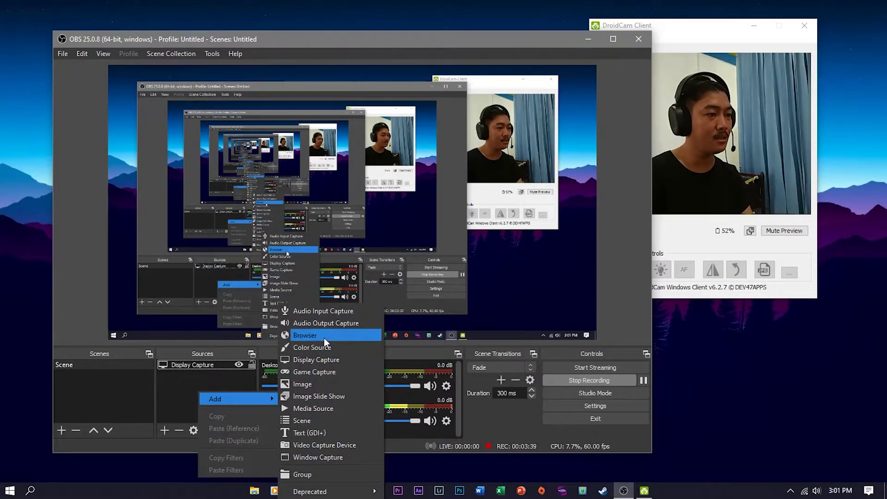
{"action": "left_click", "coordinate": [343, 446]}
{"action": "left_click", "coordinate": [392, 326]}
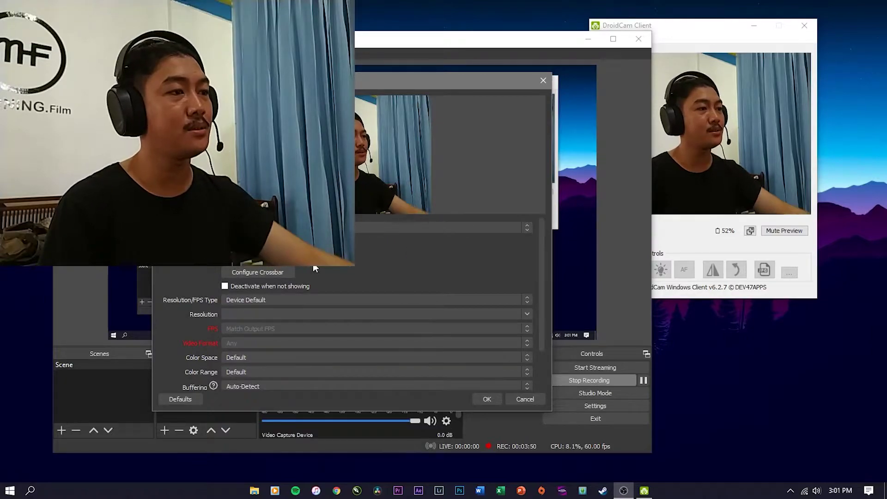
{"action": "left_click", "coordinate": [487, 399]}
{"action": "left_click_drag", "start_coordinate": [260, 179], "coordinate": [180, 132]}
{"action": "left_click_drag", "start_coordinate": [150, 99], "coordinate": [171, 292]}
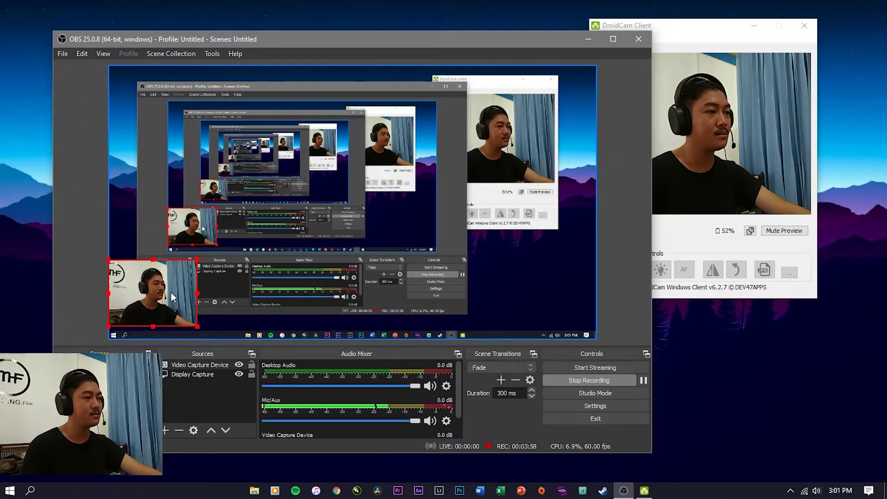
Step: Demonstrate resizing the Display Capture source from its corner and scale it back to fill the whole canvas
{"action": "left_click", "coordinate": [518, 227]}
{"action": "left_click_drag", "start_coordinate": [598, 339], "coordinate": [566, 311]}
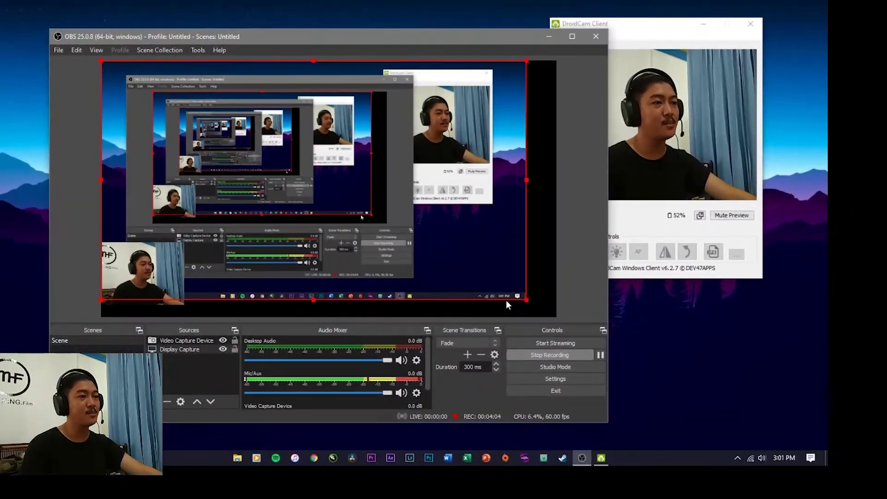
{"action": "left_click_drag", "start_coordinate": [506, 301], "coordinate": [557, 333]}
{"action": "left_click_drag", "start_coordinate": [633, 377], "coordinate": [598, 348]}
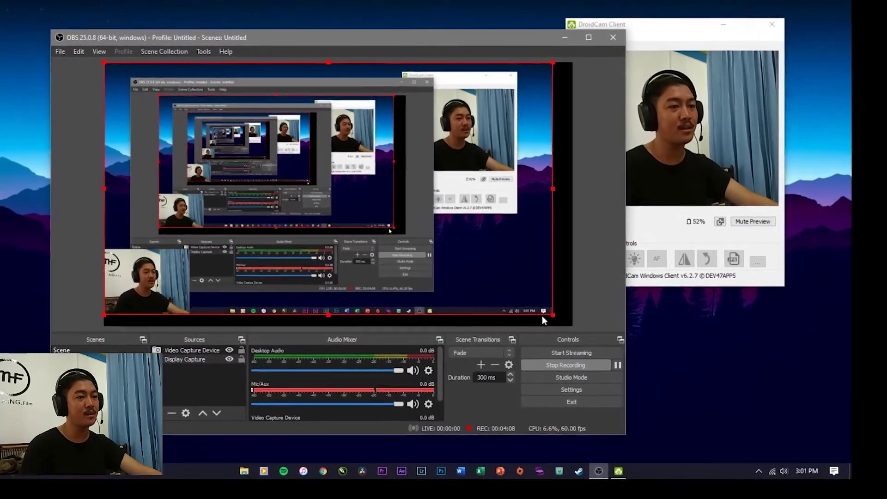
{"action": "left_click_drag", "start_coordinate": [543, 318], "coordinate": [563, 328]}
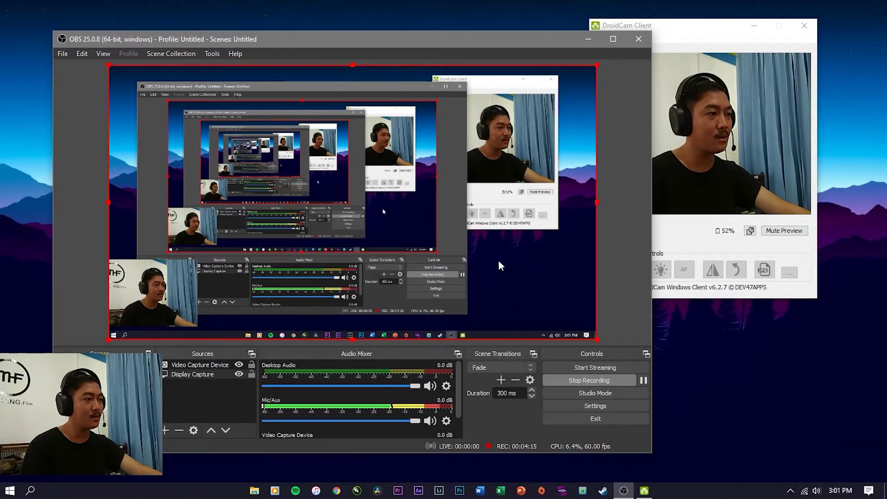
{"action": "left_click", "coordinate": [367, 292], "text": "ctrl"}
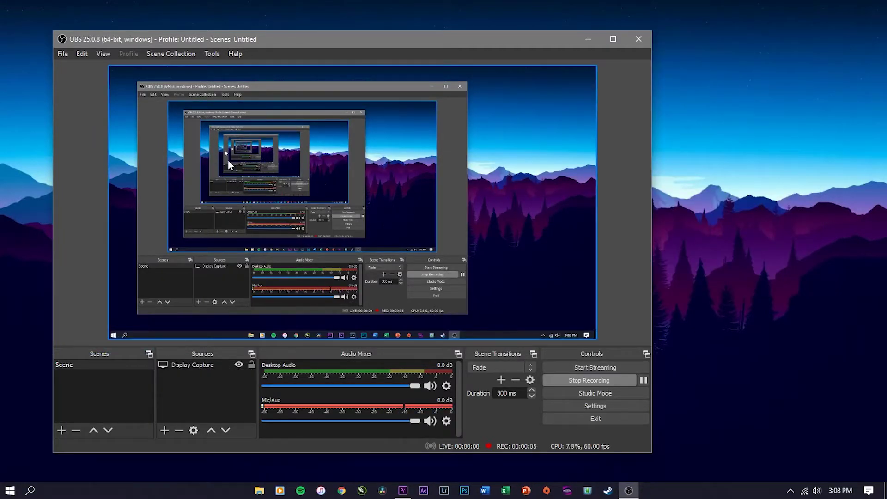
Step: Review the Video resolution and FPS settings and the Output recording settings, and close the settings without changes
{"action": "left_click", "coordinate": [577, 408]}
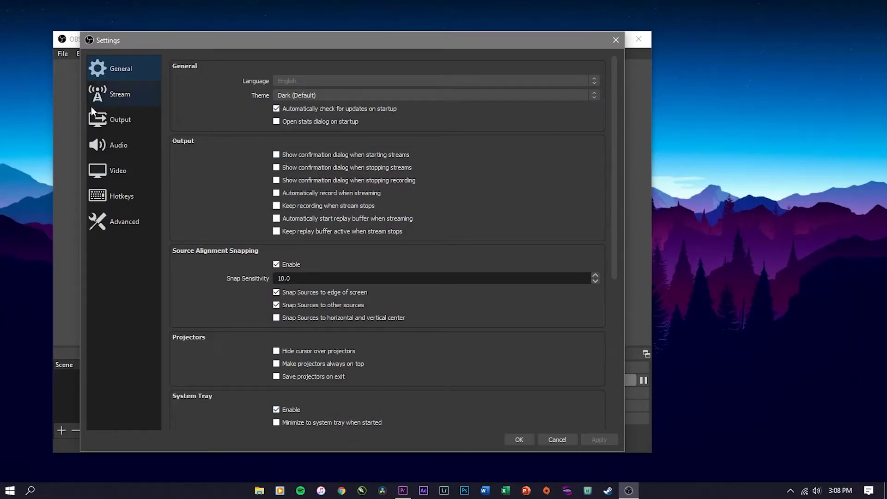
{"action": "left_click", "coordinate": [121, 171]}
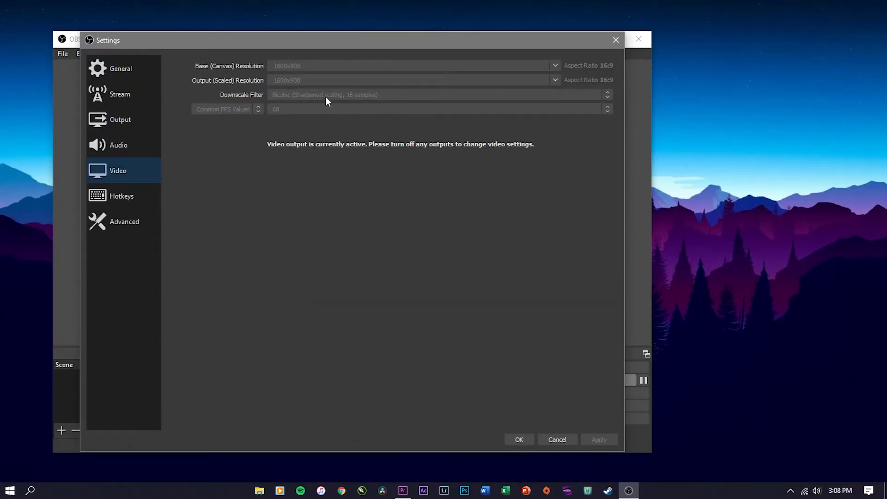
{"action": "left_click", "coordinate": [131, 117]}
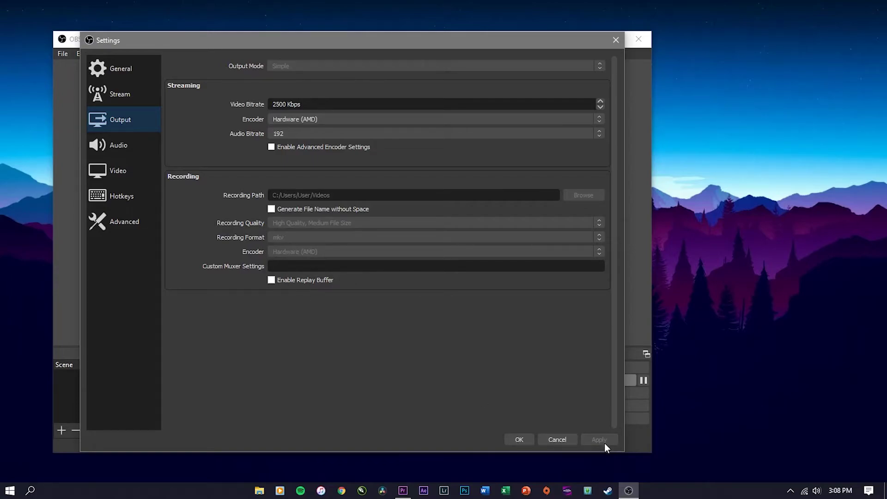
{"action": "left_click", "coordinate": [576, 438]}
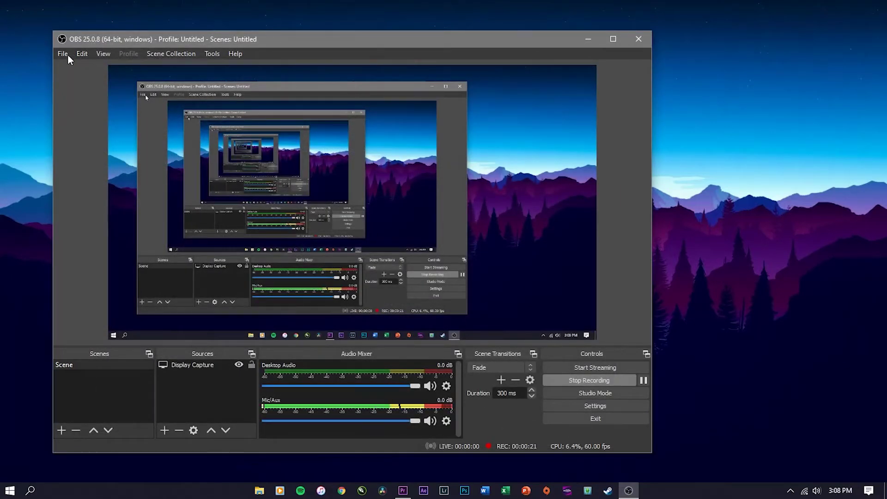
{"action": "left_click", "coordinate": [82, 54]}
{"action": "mouse_move", "coordinate": [65, 53]}
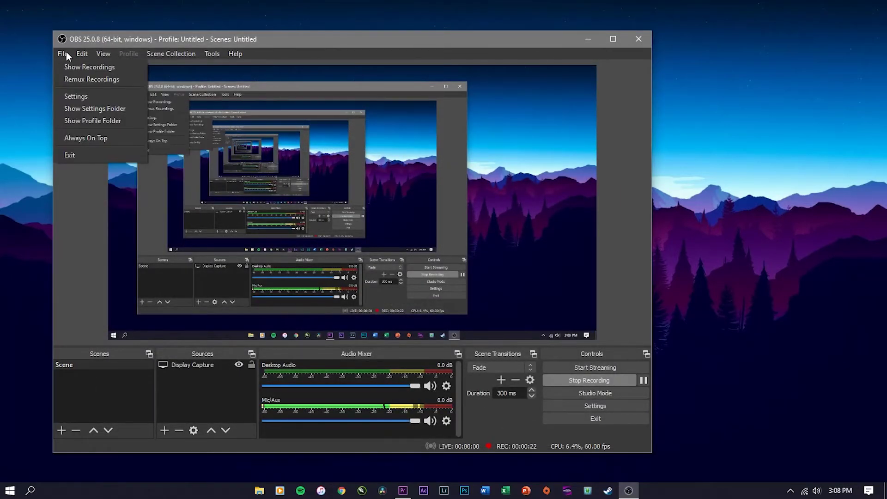
{"action": "left_click", "coordinate": [105, 79]}
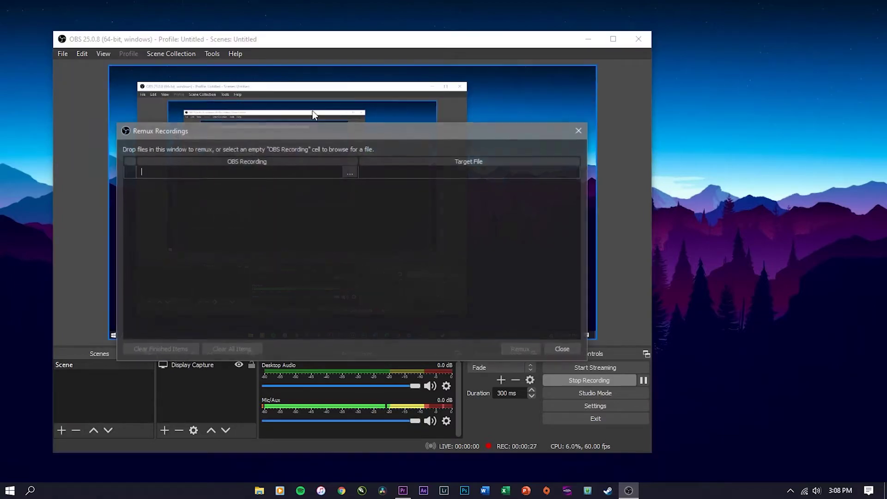
{"action": "left_click", "coordinate": [350, 173]}
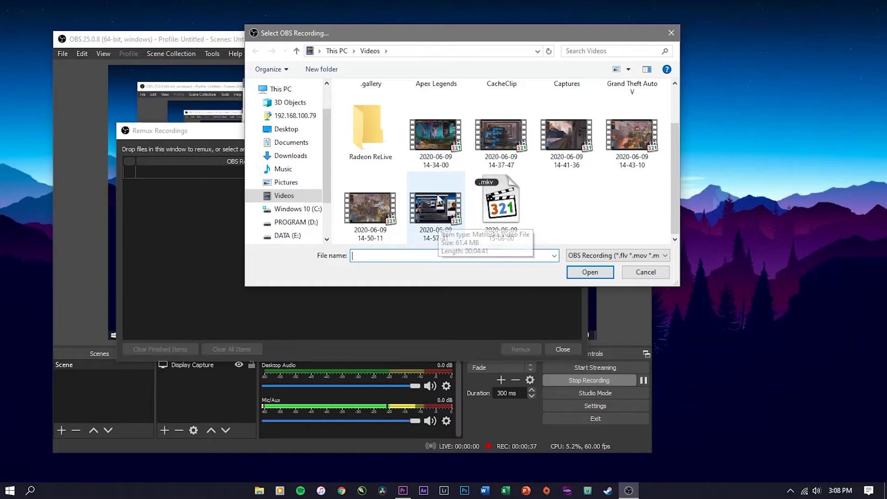
{"action": "left_click", "coordinate": [369, 210]}
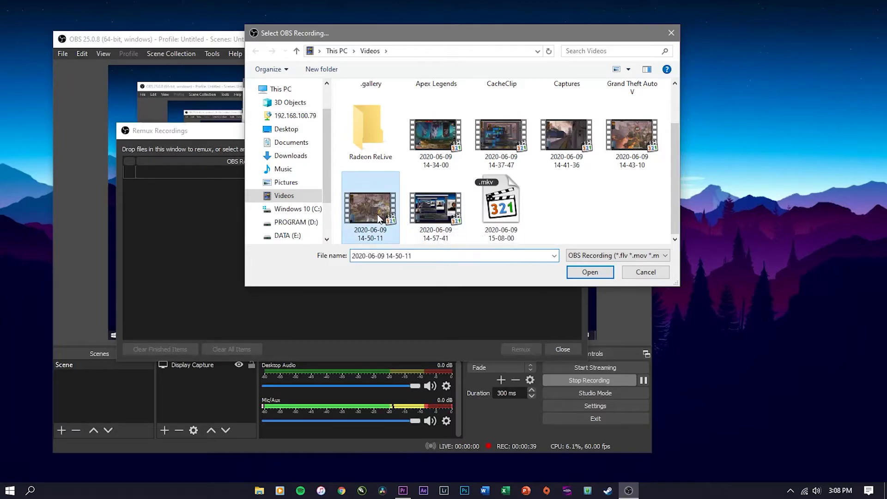
{"action": "left_click", "coordinate": [590, 272]}
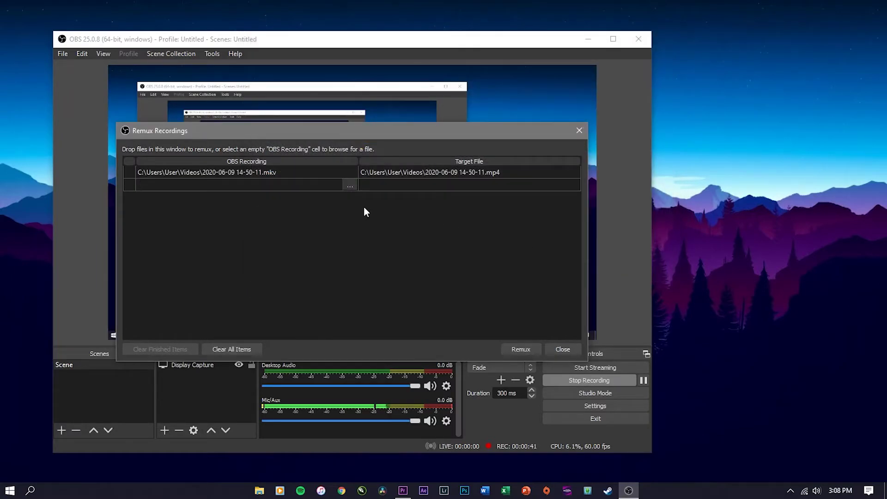
{"action": "left_click", "coordinate": [534, 350]}
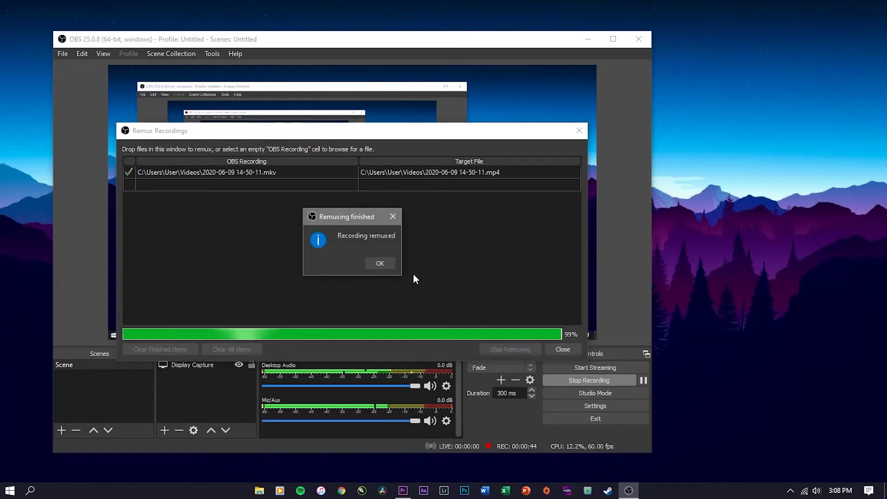
{"action": "left_click", "coordinate": [387, 265]}
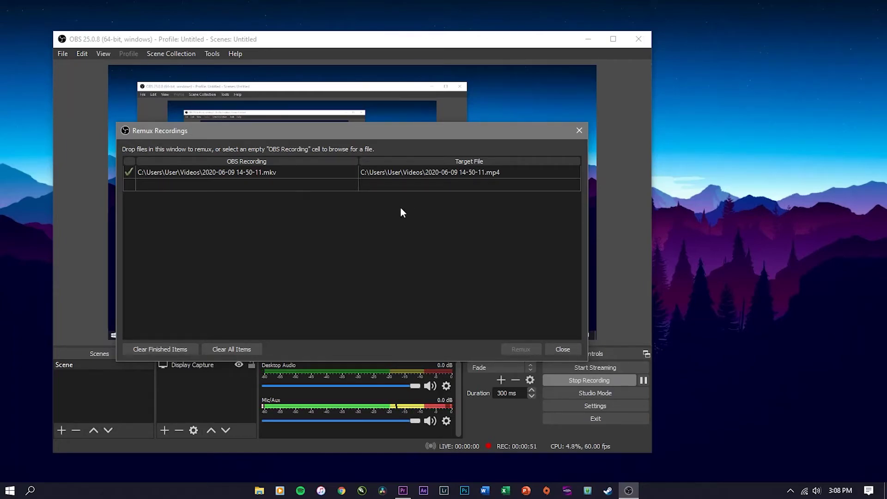
{"action": "left_click_drag", "start_coordinate": [343, 128], "coordinate": [478, 75]}
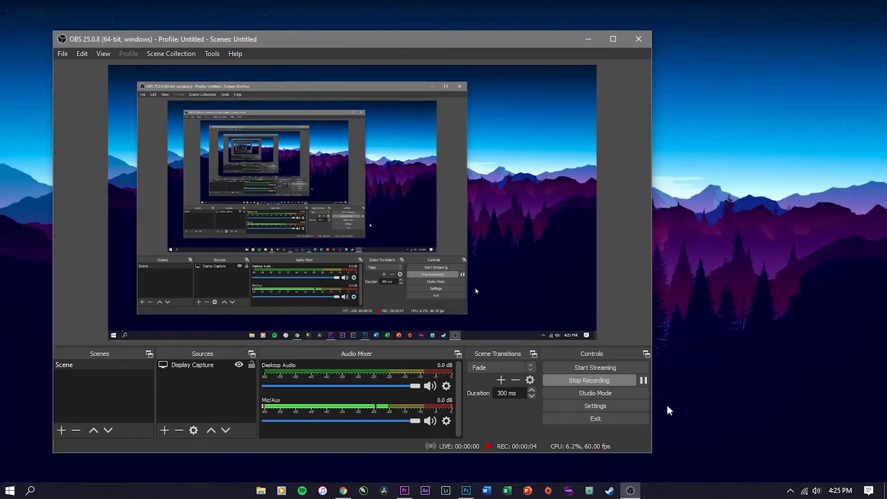
Step: Open the Stream settings and look through the available streaming services, leaving Twitch selected
{"action": "left_click", "coordinate": [645, 406]}
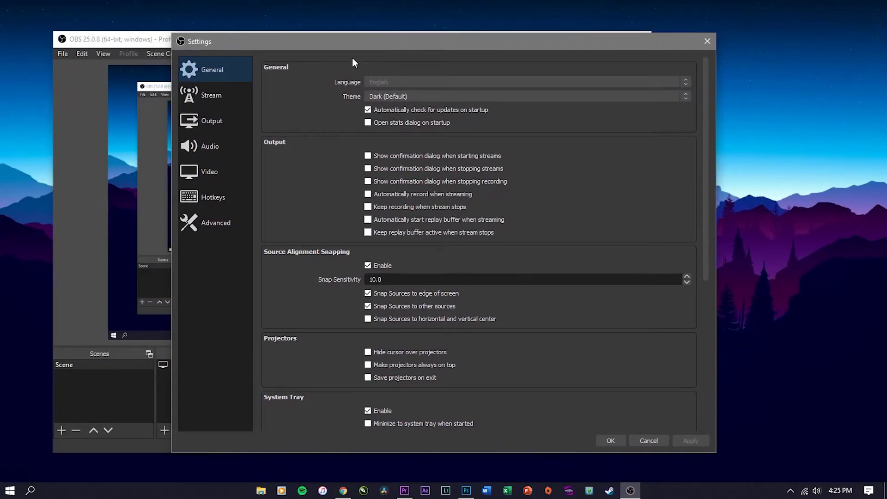
{"action": "left_click", "coordinate": [228, 102]}
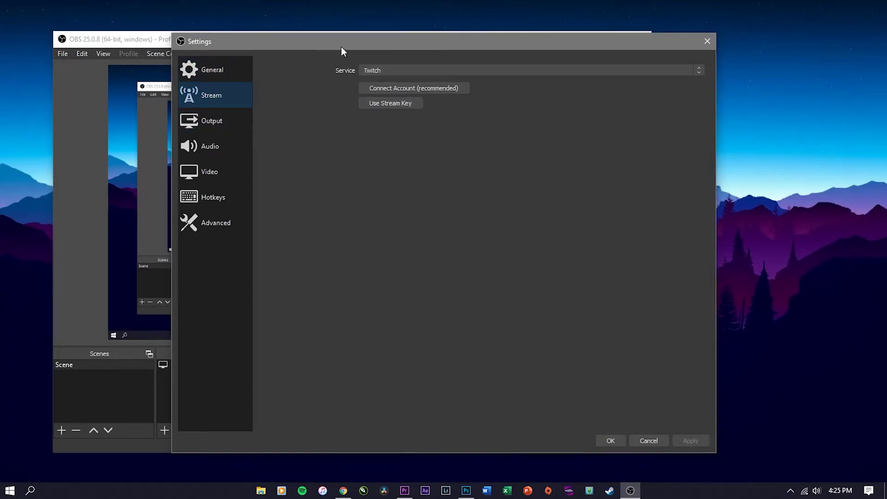
{"action": "left_click", "coordinate": [612, 72]}
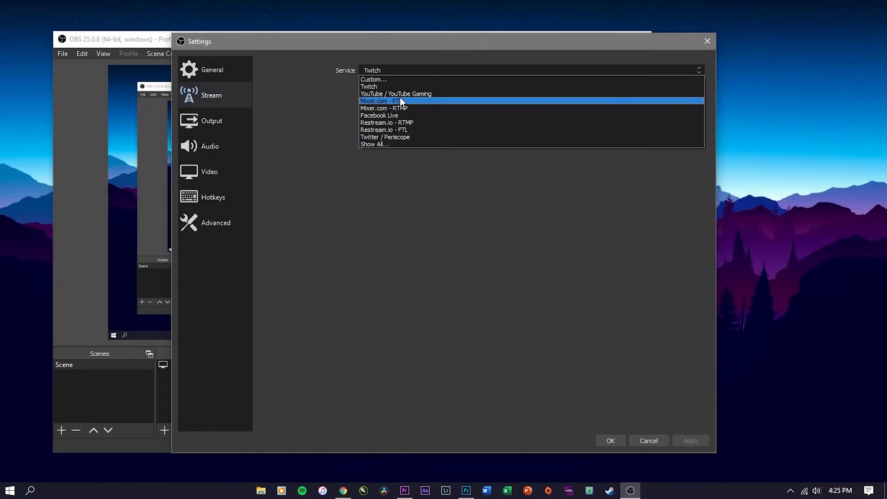
{"action": "left_click", "coordinate": [485, 69]}
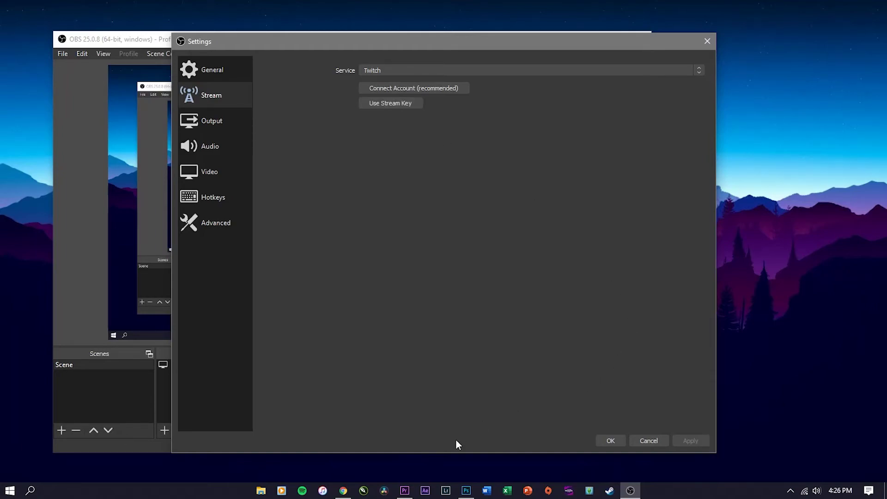
Step: Switch to Chrome to view the Primary Stream key section of the Twitch channel preferences, and return to the OBS Stream settings
{"action": "left_click", "coordinate": [343, 491]}
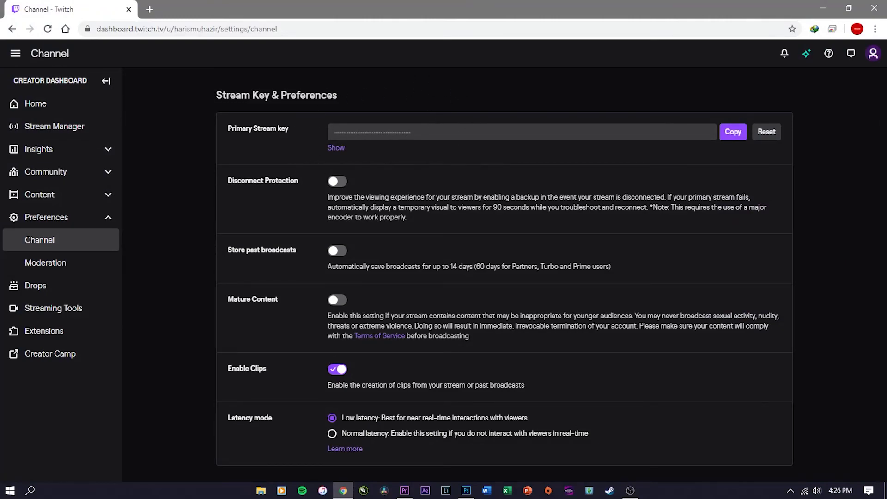
{"action": "left_click", "coordinate": [631, 490]}
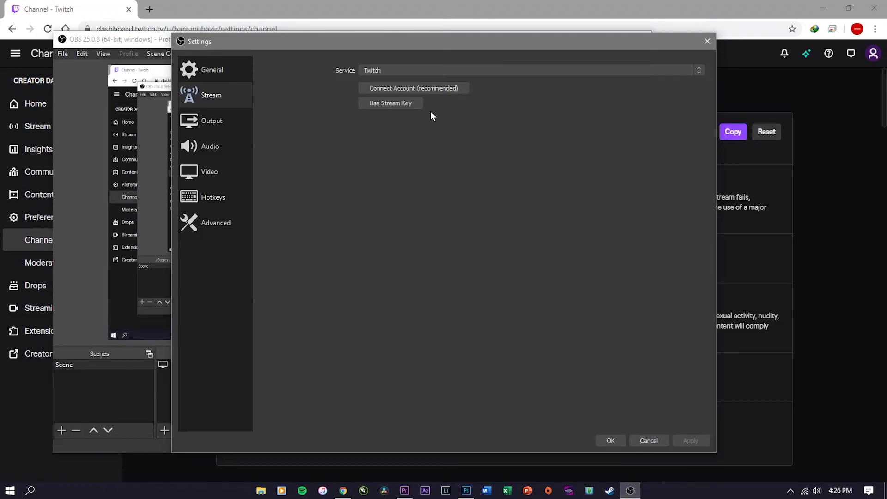